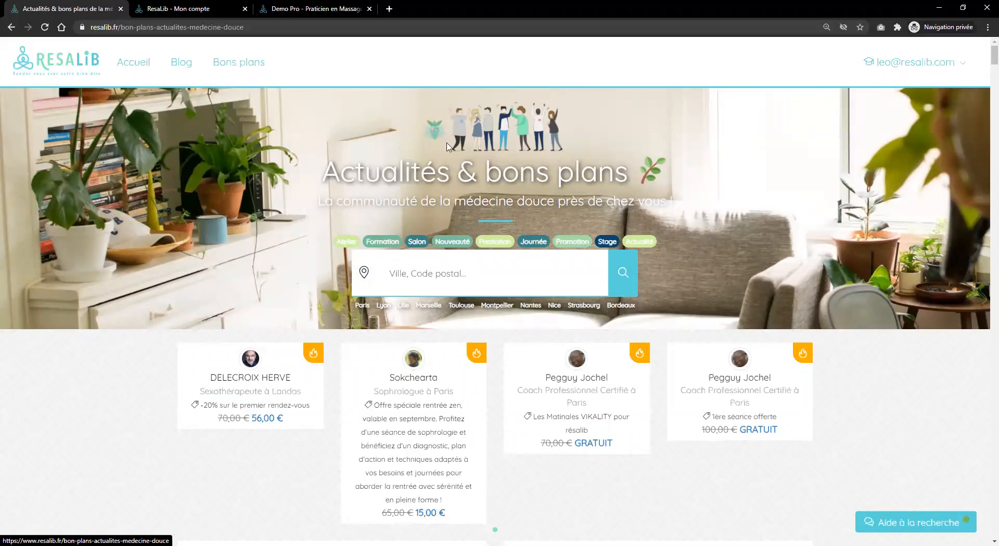
Browse the community news and deals page to examine the published promotions and news items
scroll(535, 241, down, 1)
scroll(535, 241, down, 5)
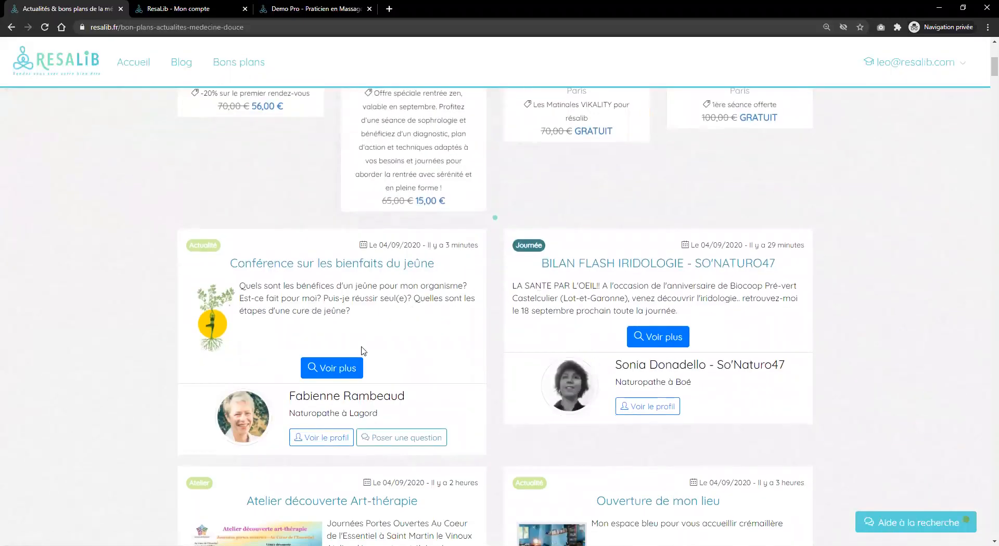
scroll(467, 272, down, 2)
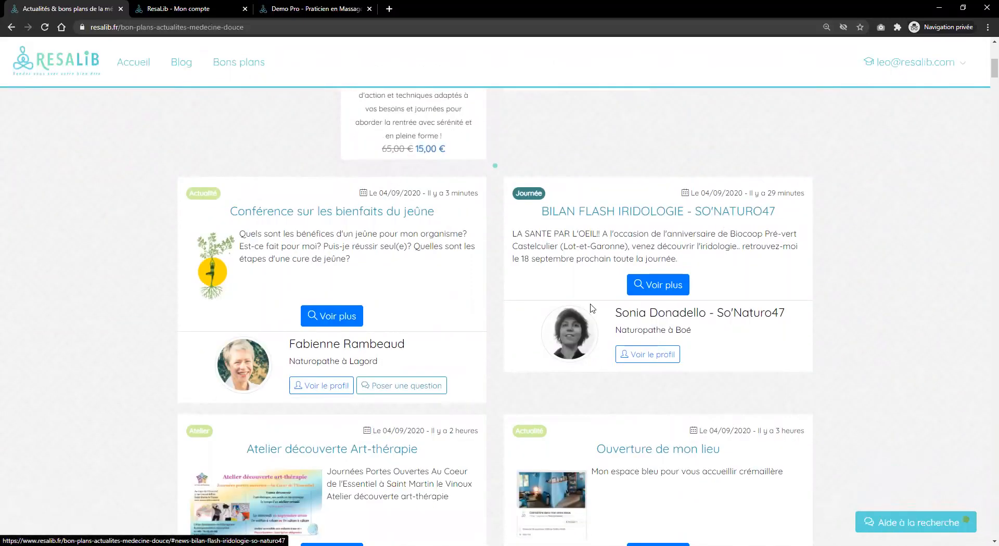
scroll(443, 310, down, 1)
scroll(448, 311, down, 1)
scroll(464, 308, up, 7)
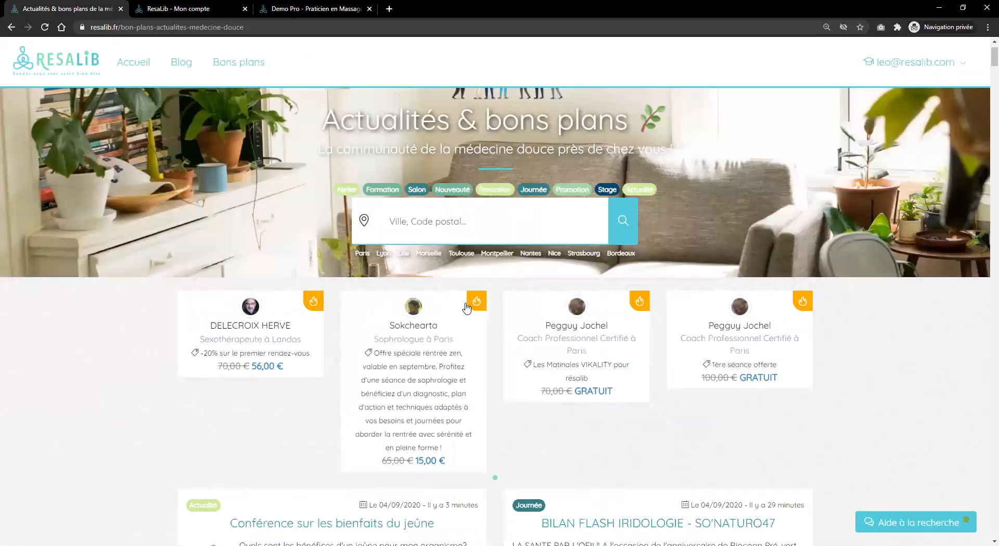
scroll(565, 341, down, 10)
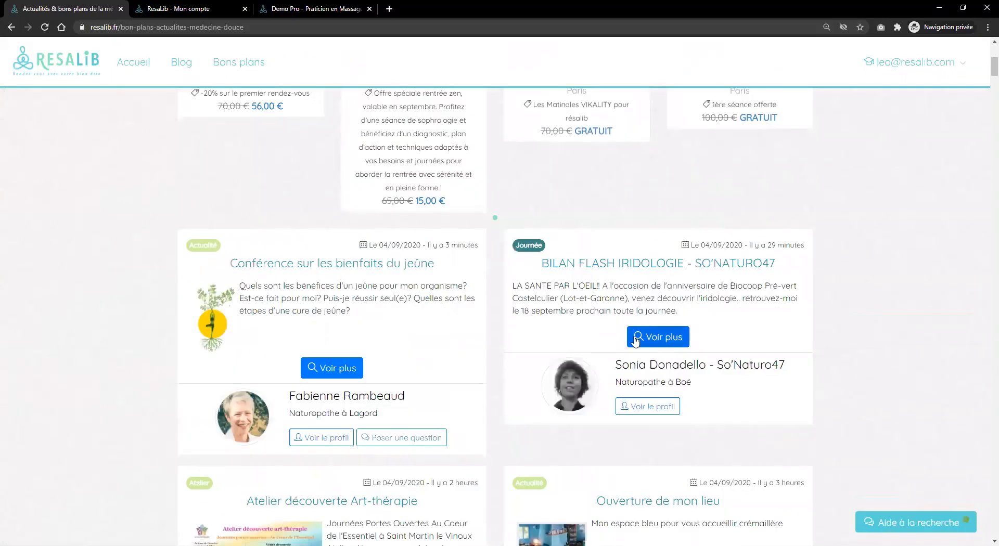
scroll(565, 341, down, 12)
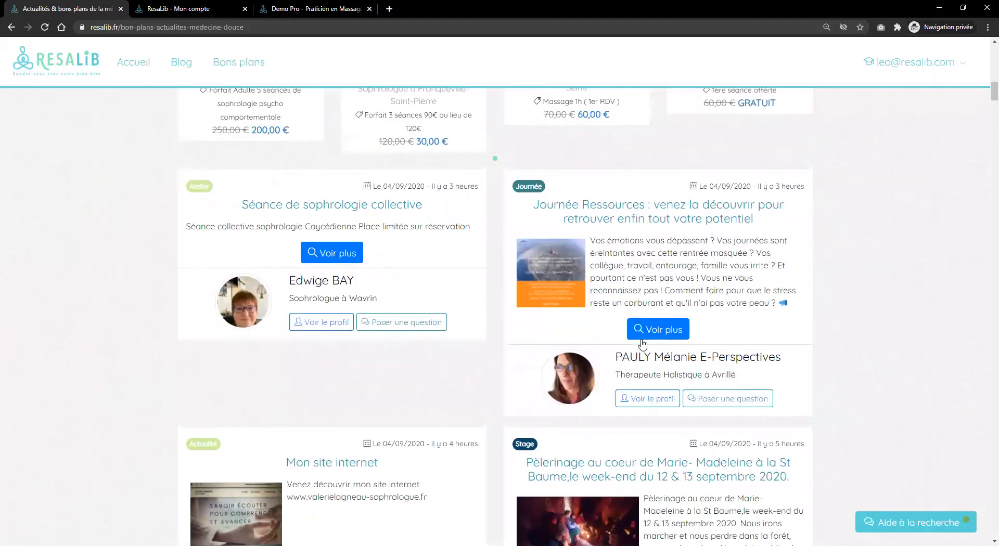
scroll(661, 341, down, 3)
scroll(662, 341, up, 10)
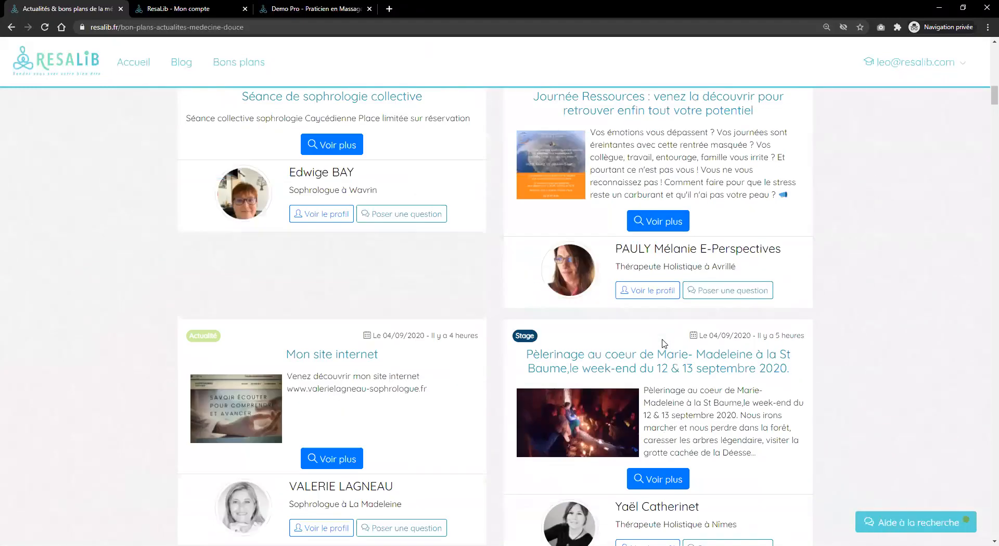
scroll(664, 343, up, 10)
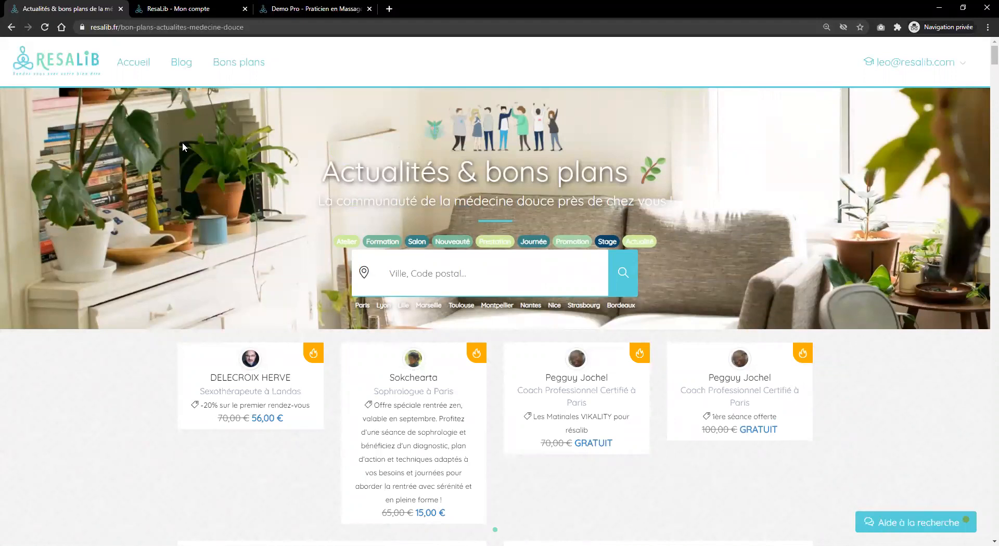
Open the Communication section of the practitioner account and set the new news item's type to Salon
click(213, 13)
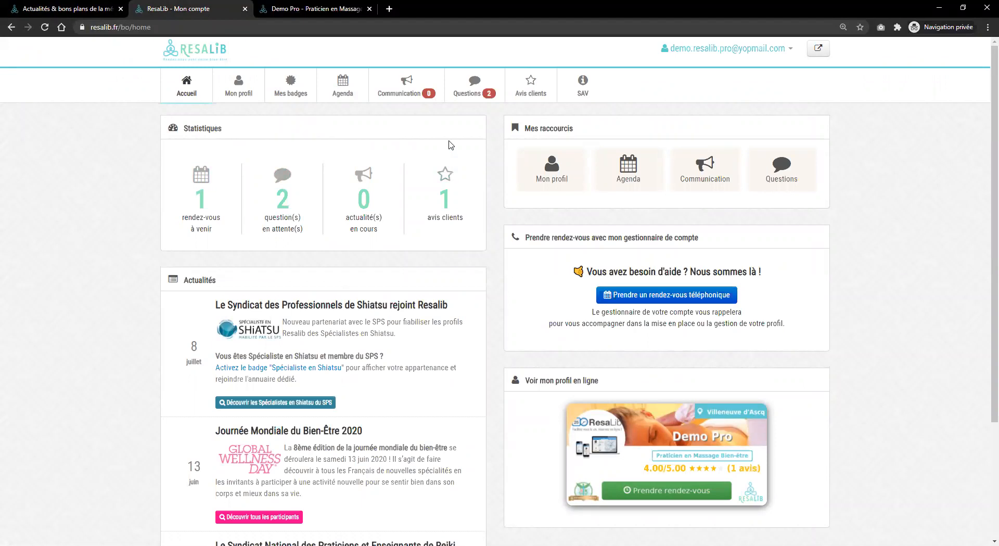
click(411, 97)
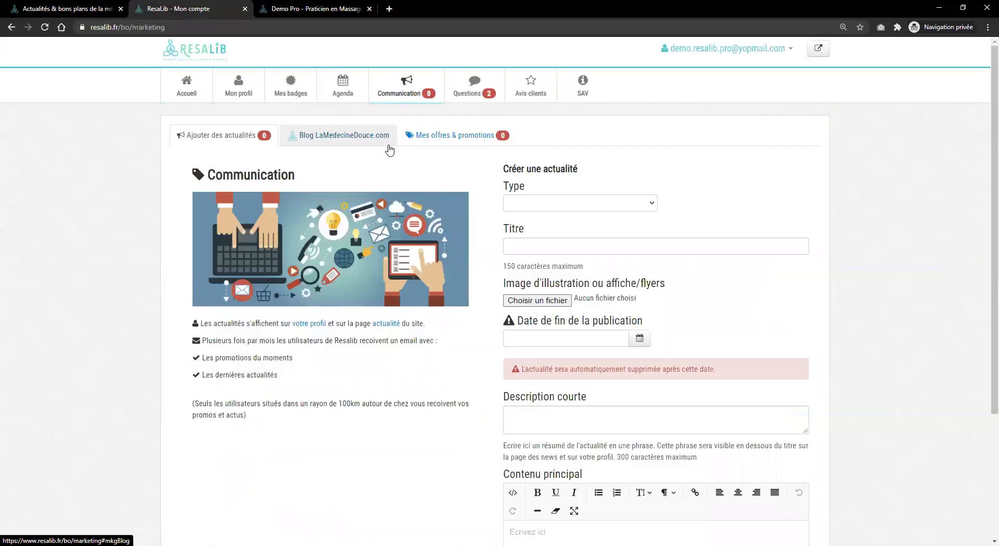
scroll(389, 152, down, 1)
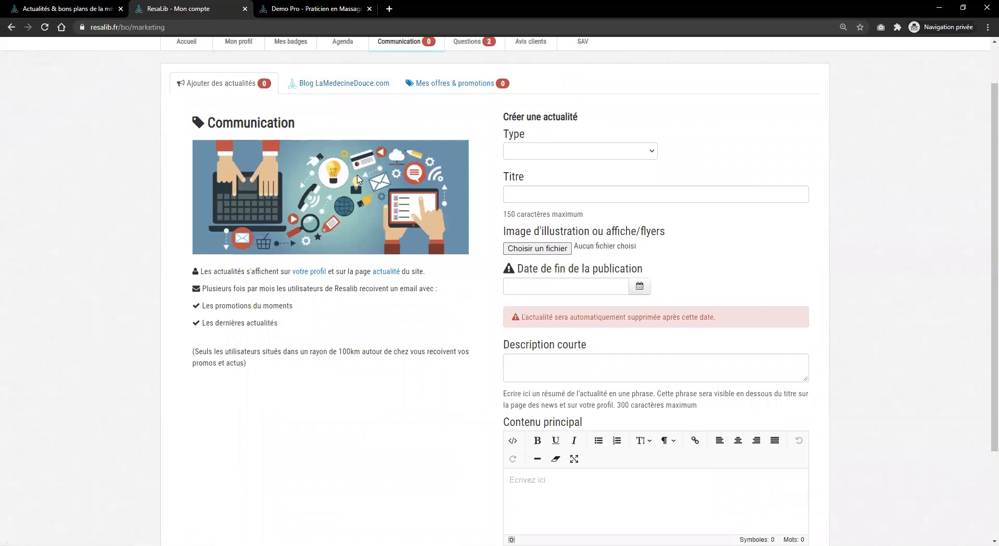
click(578, 152)
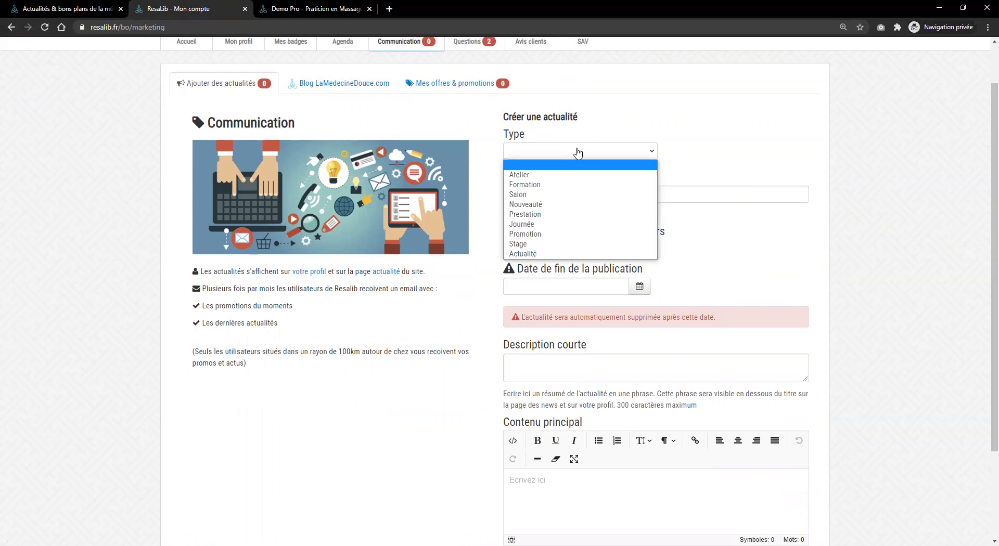
click(548, 195)
Enter the title "Salon du bien-être de Villeneuve d'Ascq" for the news item
click(548, 196)
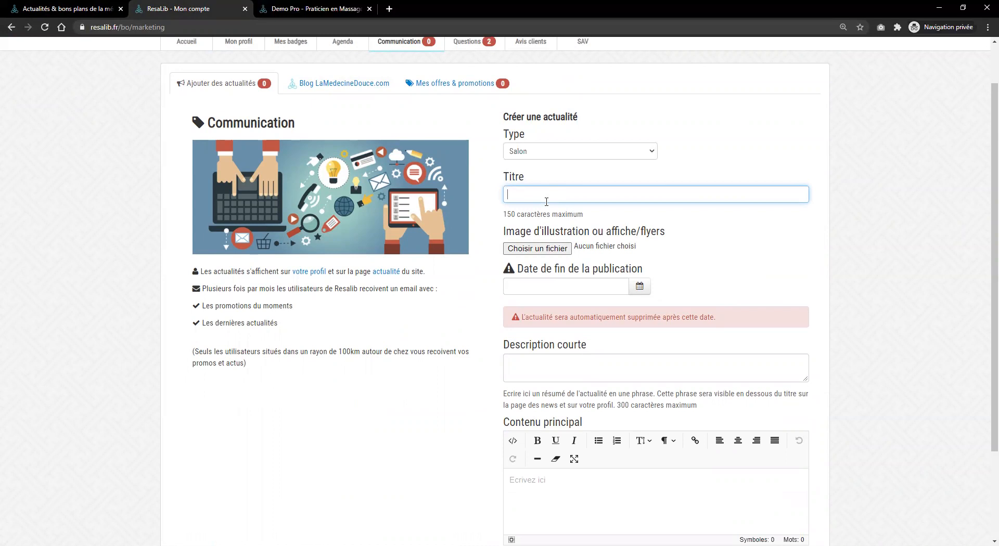
text(Salon du bien-être de van)
key(BackSpace)
key(BackSpace)
text(illeneuve d')
text(As)
text(cq)
drag(574, 197, 577, 197)
text(V)
Attach chemin_dunes.jpg as the illustration image and set the publication end date to 13/09/2020
click(563, 249)
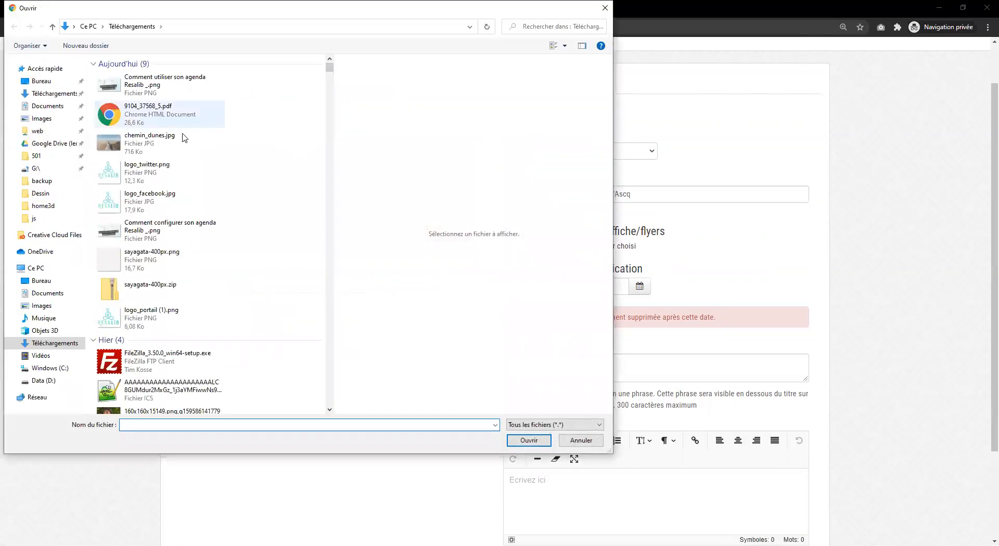
click(149, 146)
key(Return)
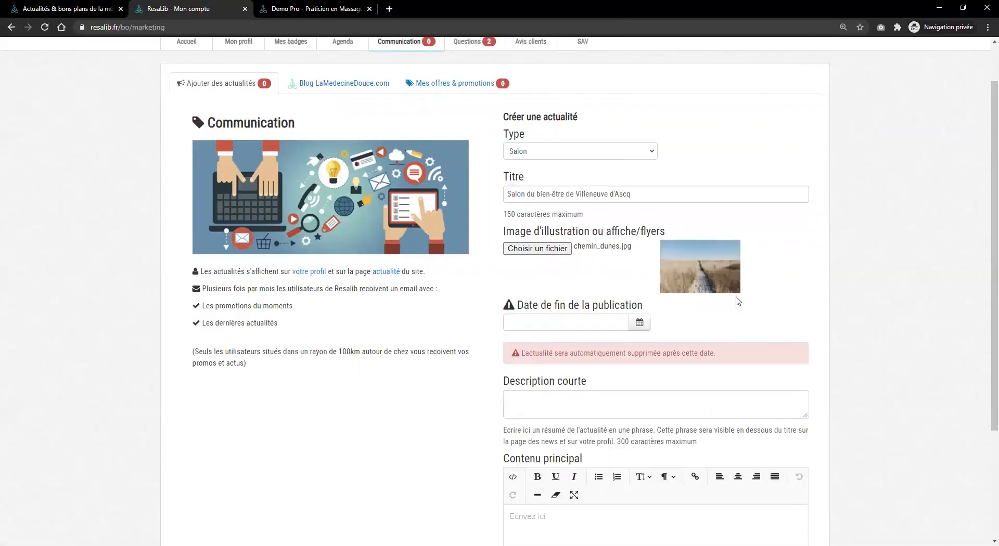
click(639, 323)
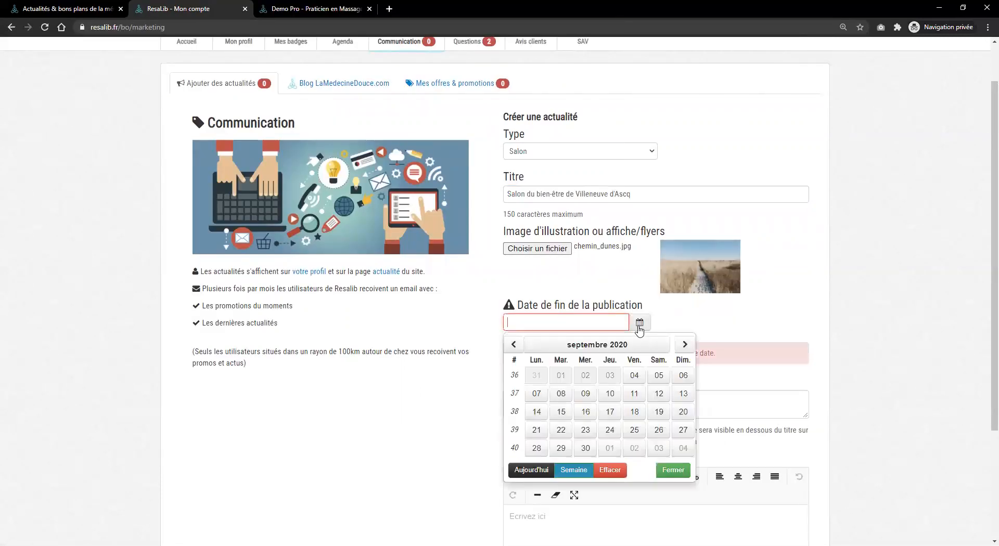
click(680, 395)
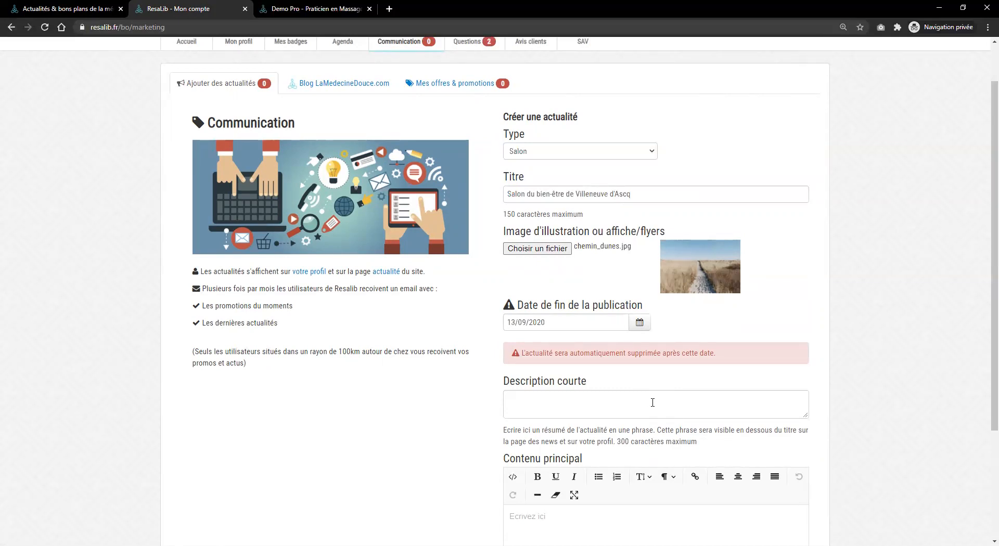
Fill in the short description with "Super salon, venez nombreux !"
click(646, 400)
text(Super )
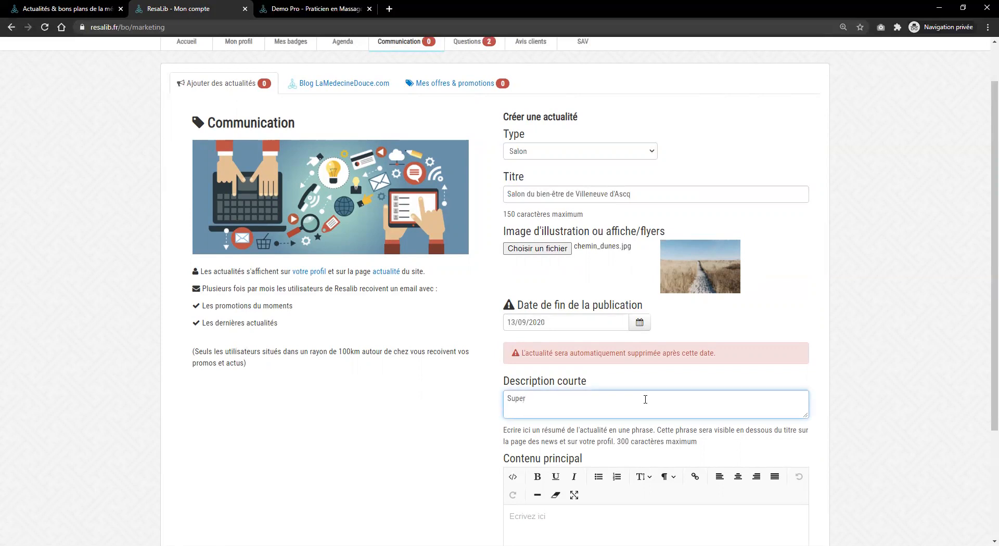
text(salon, venez nombreux !)
scroll(650, 382, down, 3)
click(596, 378)
key(ctrl+v)
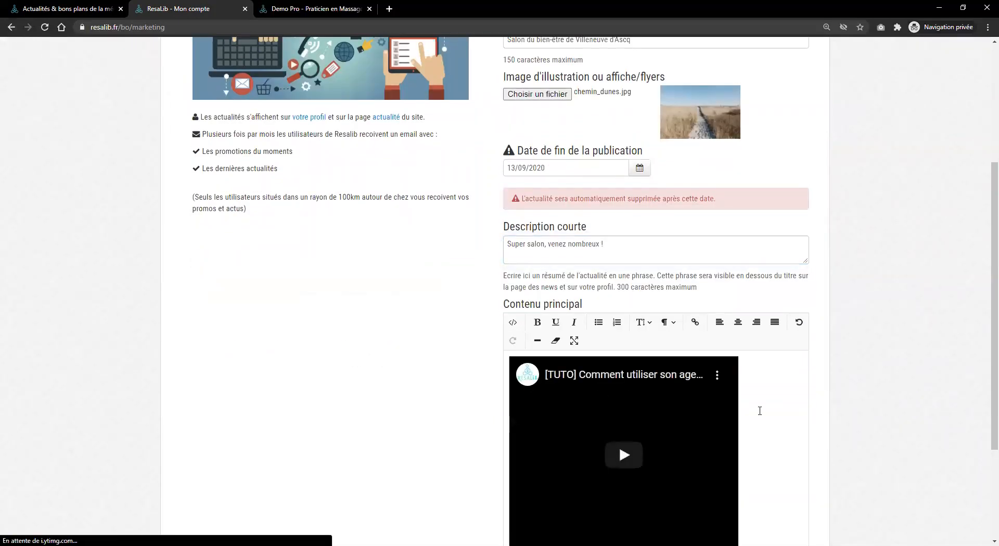
key(BackSpace)
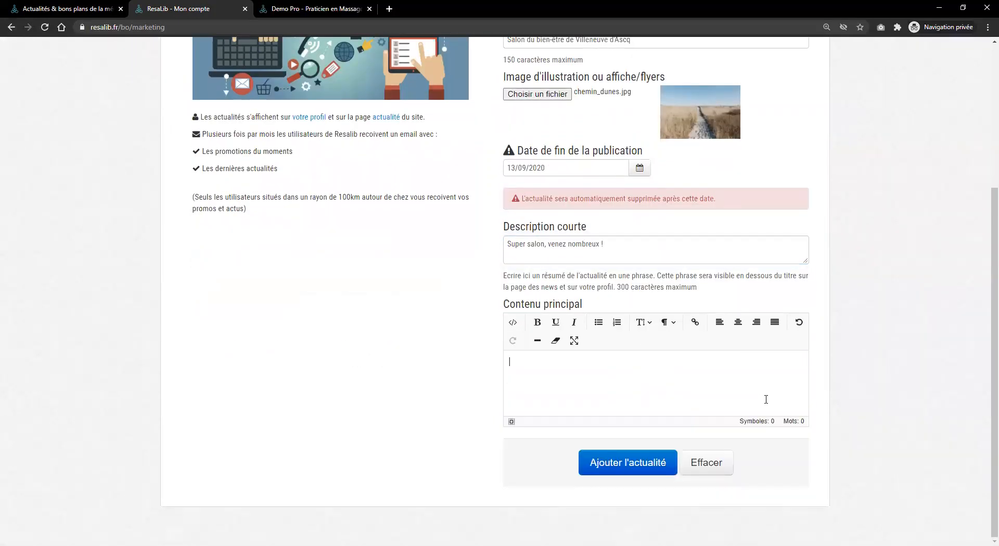
Copy the title into the main content and put "Retrouvez moi au" in front of it
scroll(697, 188, up, 2)
drag(633, 143, 491, 140)
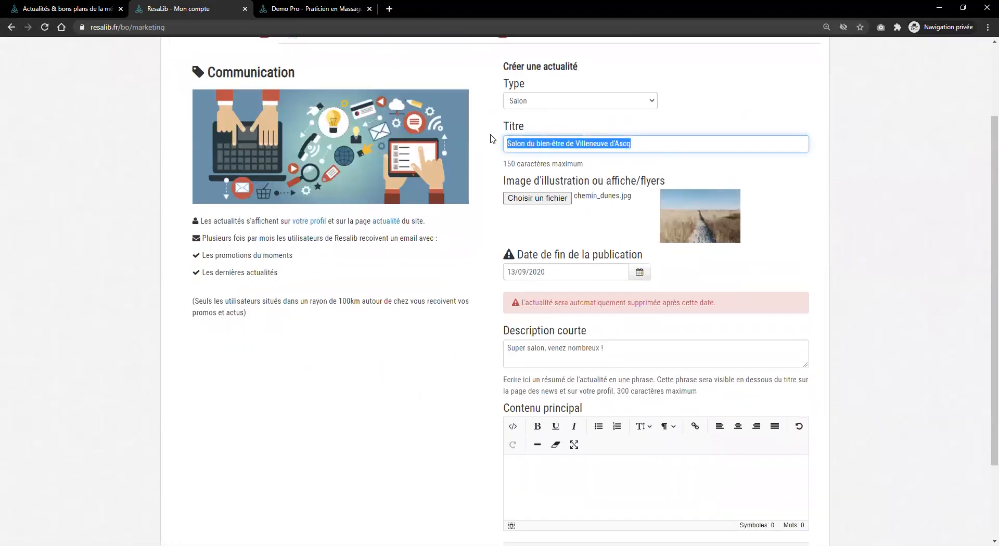
key(ctrl+c)
click(512, 466)
key(ctrl+v)
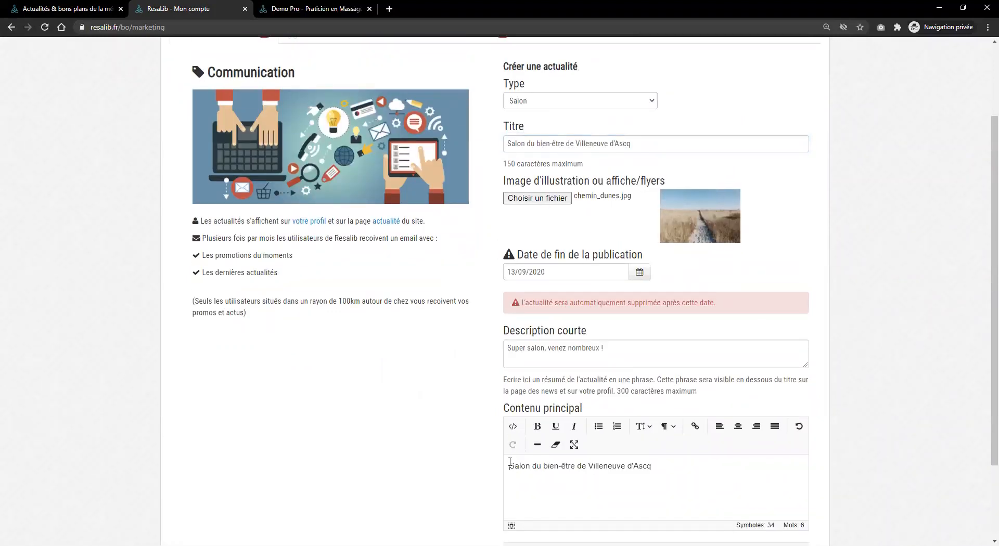
text(Retrouvez moi)
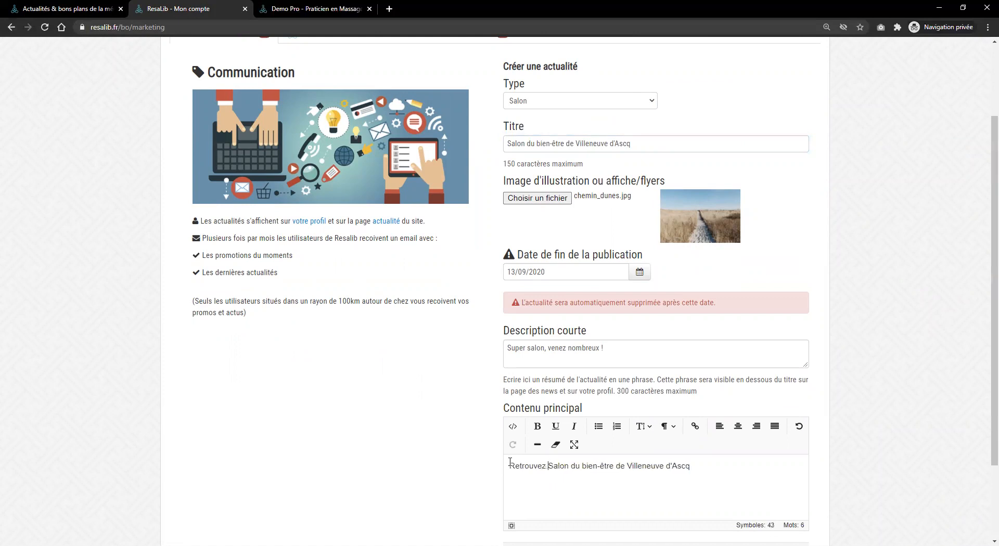
text( au)
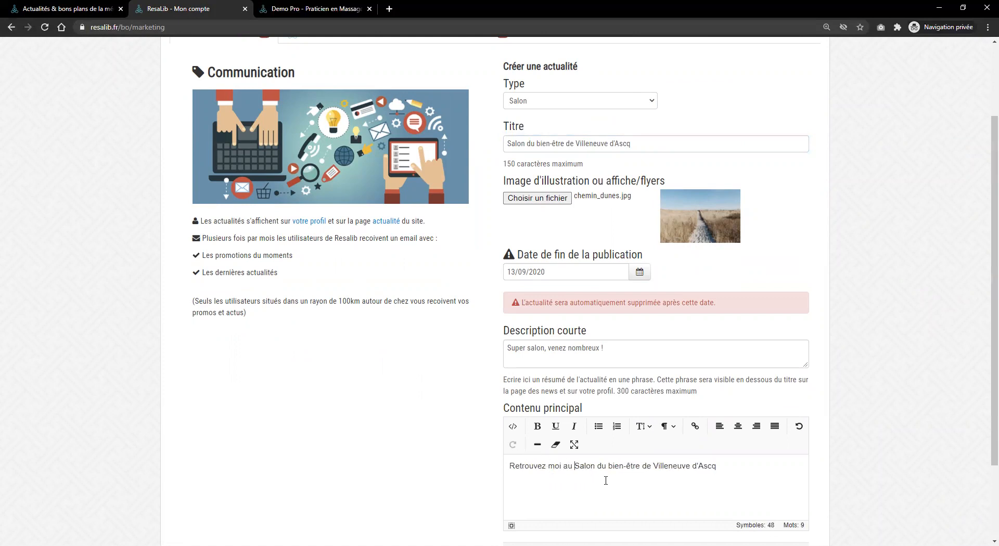
double_click(647, 466)
text(du)
double_click(571, 144)
text(du)
click(647, 467)
text(e)
drag(570, 143, 573, 142)
text(e)
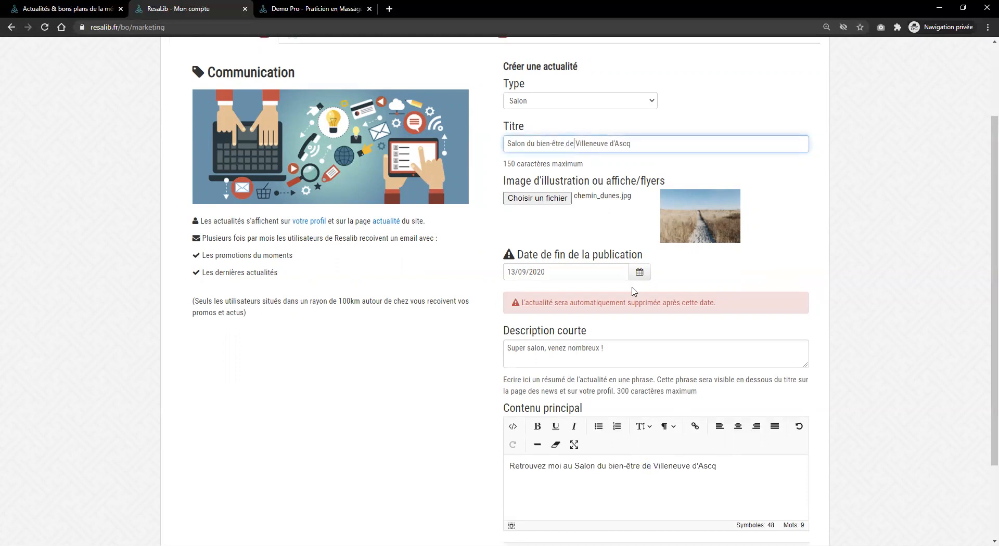
Complete the main content sentence with "les 12 et 13 septembre 2020 à l'Espace Concorde."
click(710, 492)
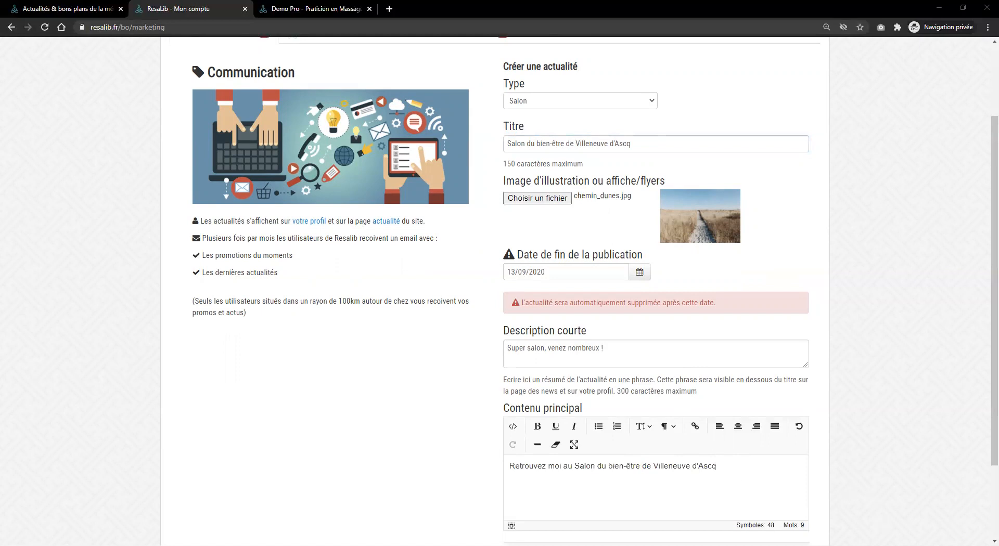
click(754, 473)
text(les 12 et 13 sept)
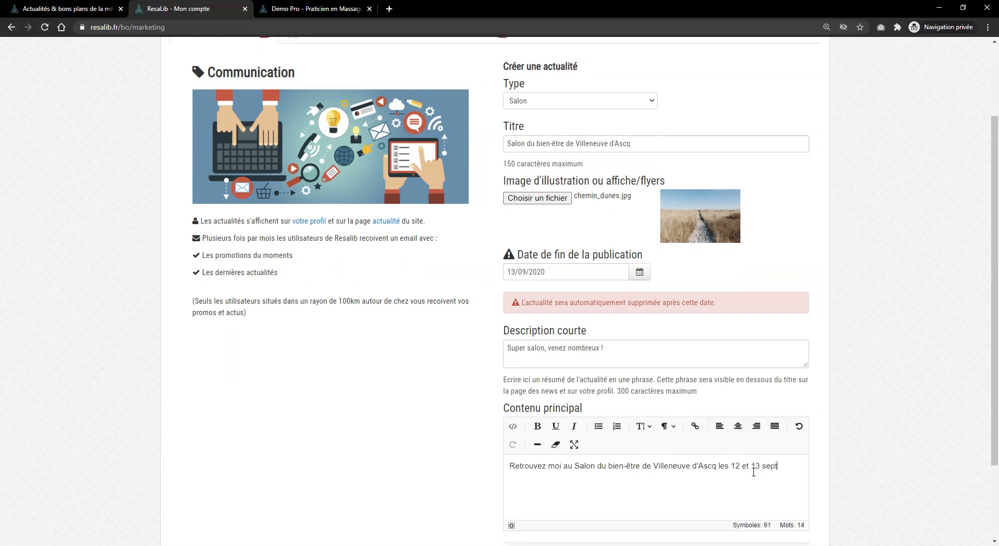
text(embre 2020 à l'Espace Concorde.)
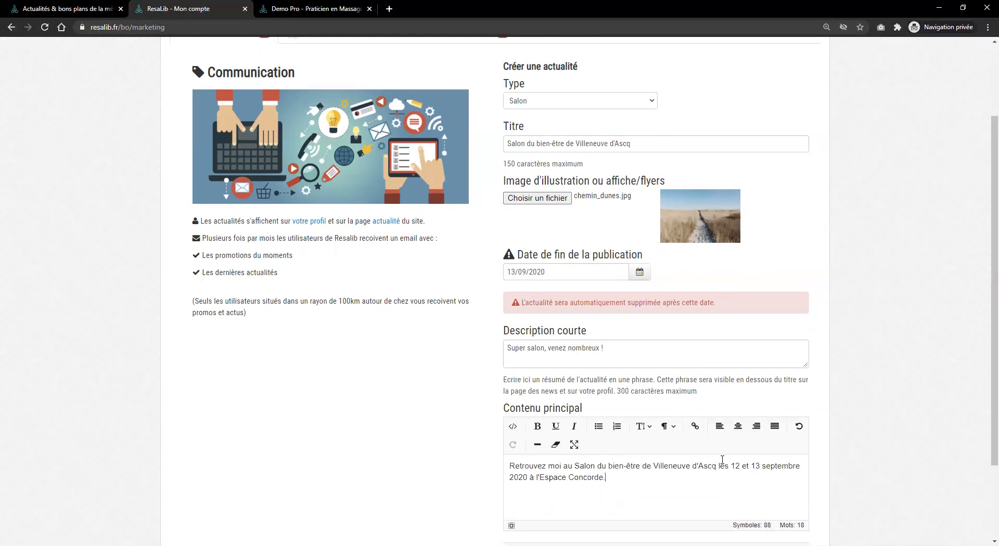
Make the date "12 et 13 septembre 2020" bold in the main content
drag(731, 466, 529, 478)
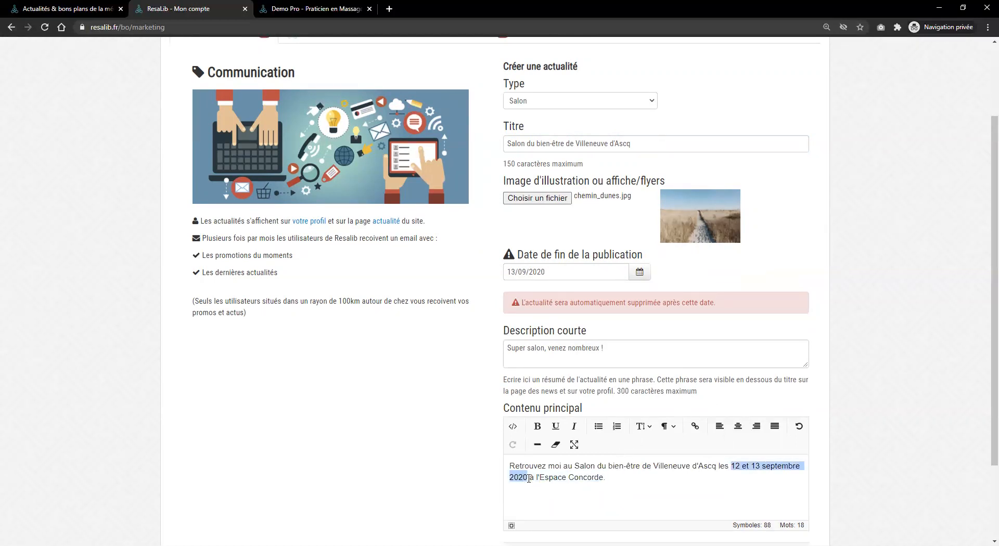
click(538, 427)
click(687, 473)
Review the completed form and publish the news item
scroll(736, 454, down, 1)
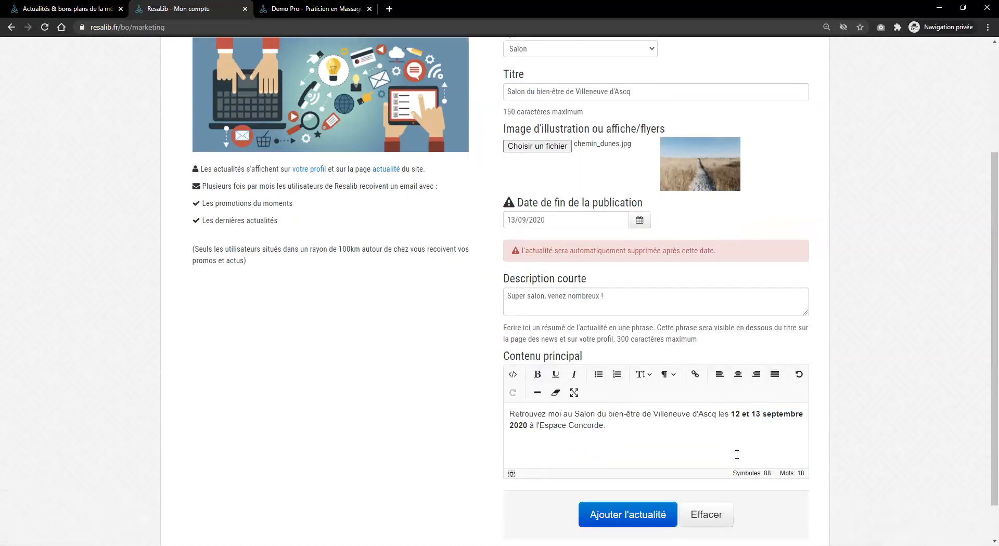
scroll(724, 457, up, 4)
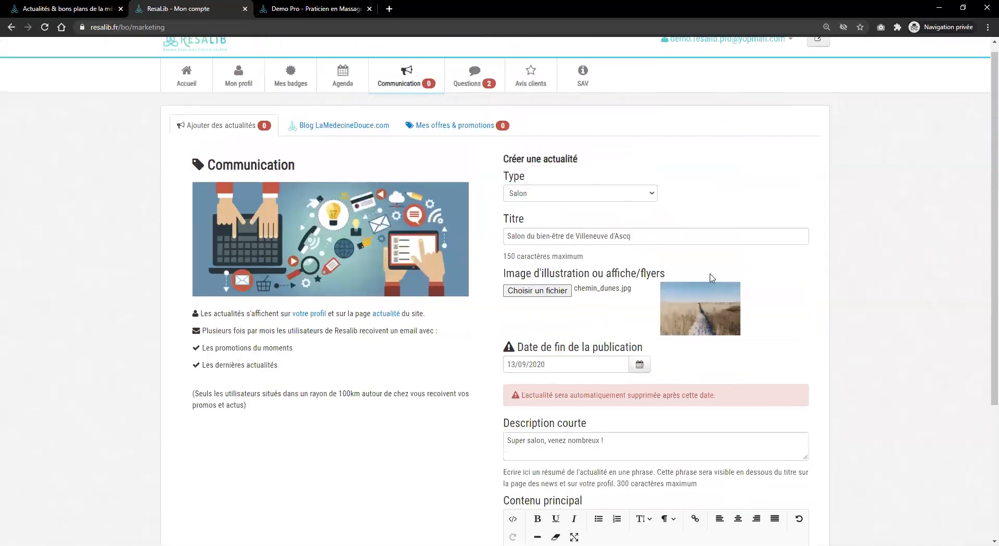
scroll(674, 350, down, 4)
click(619, 475)
scroll(335, 364, up, 4)
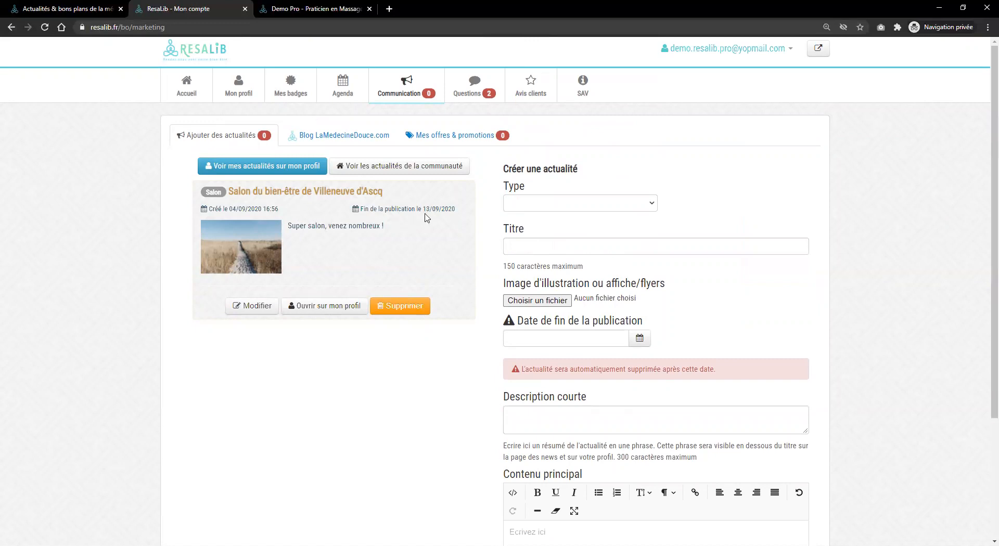
Check the published item's end date and view the Actualités section on the refreshed Demo Pro public profile
drag(463, 211, 360, 209)
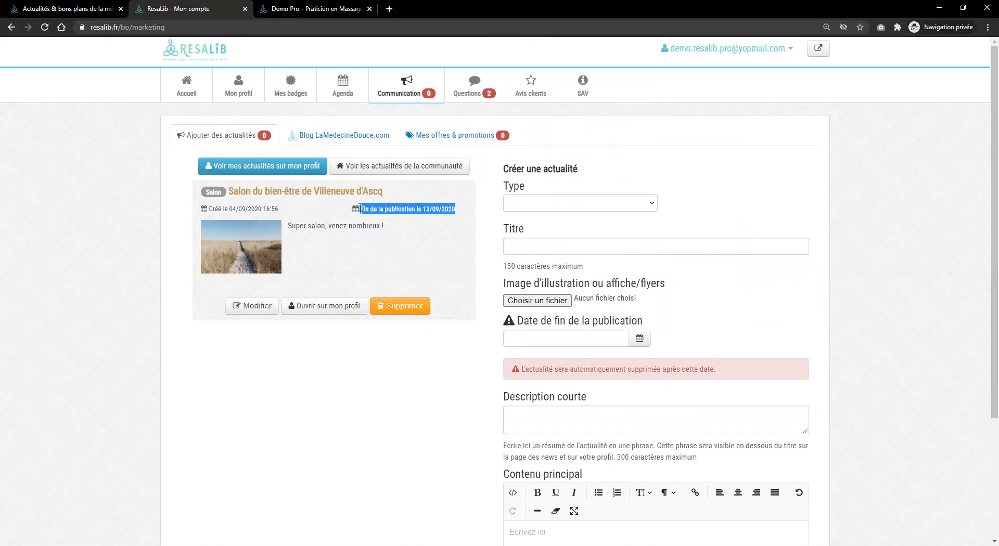
click(385, 212)
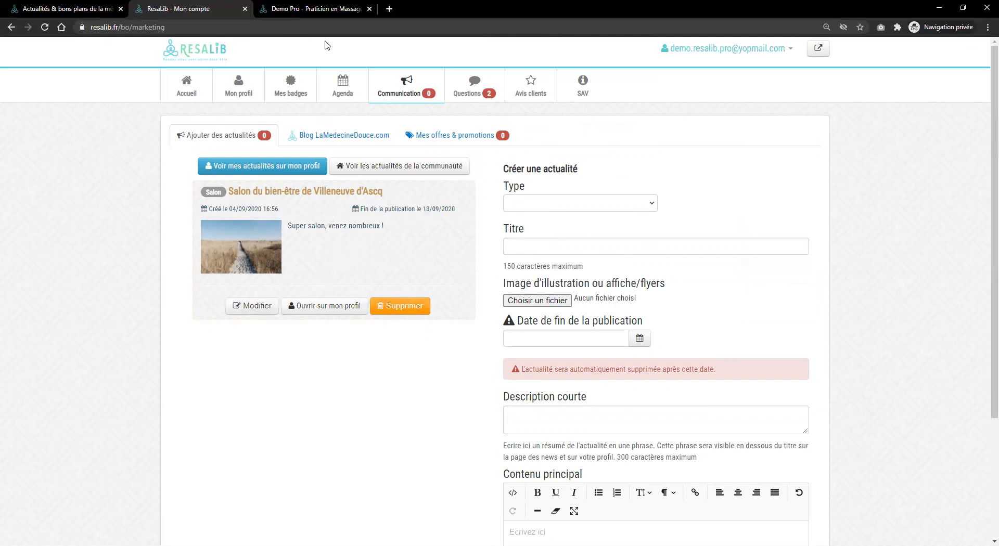
click(317, 9)
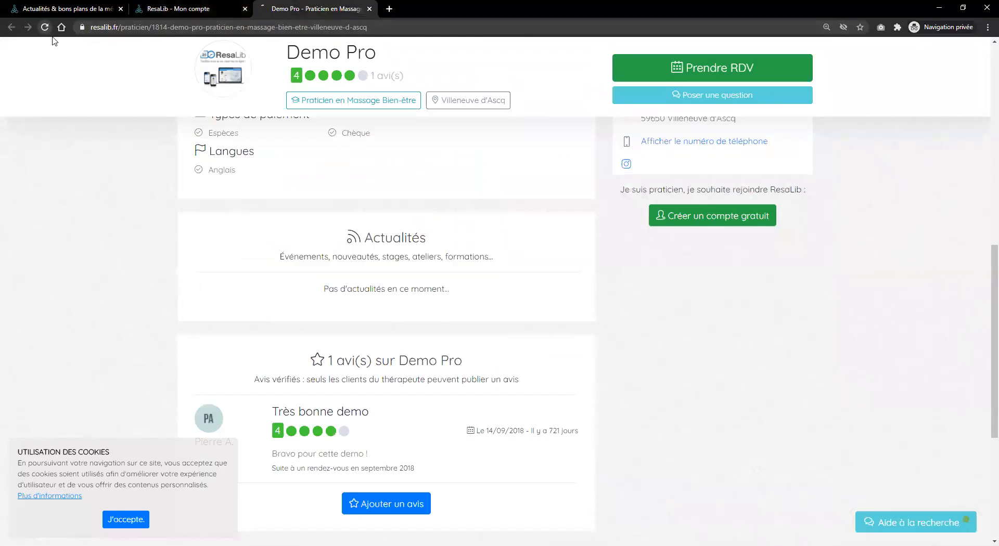
scroll(226, 196, down, 3)
scroll(445, 219, up, 2)
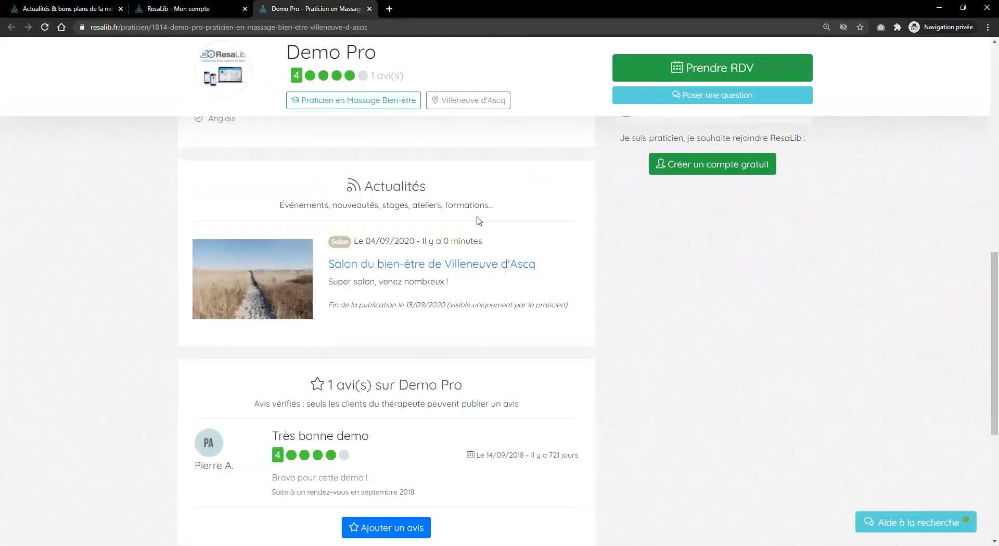
Refresh the "Actualités & bons plans" community page and check the listing for the Salon du bien-être de Villeneuve d'Ascq news item
click(123, 8)
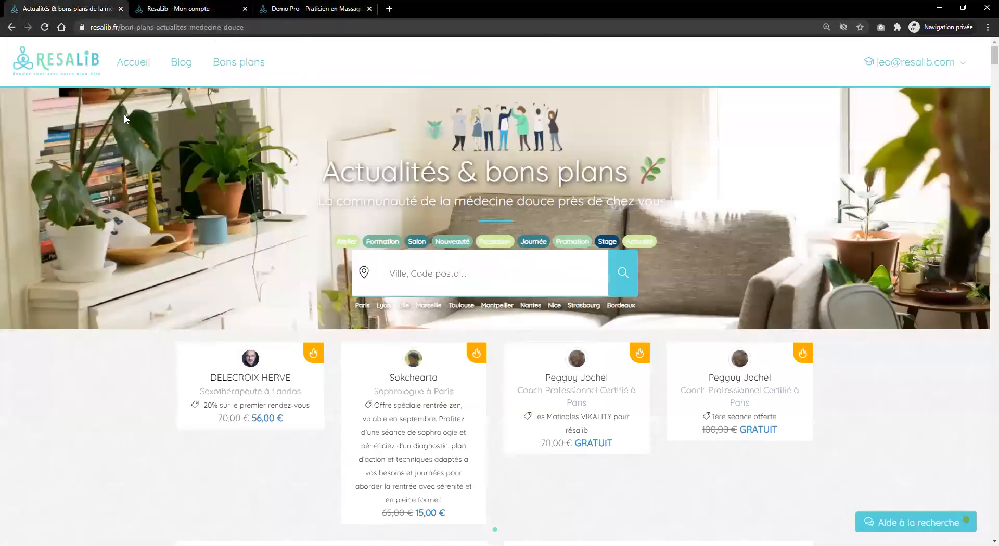
click(46, 27)
scroll(162, 160, down, 2)
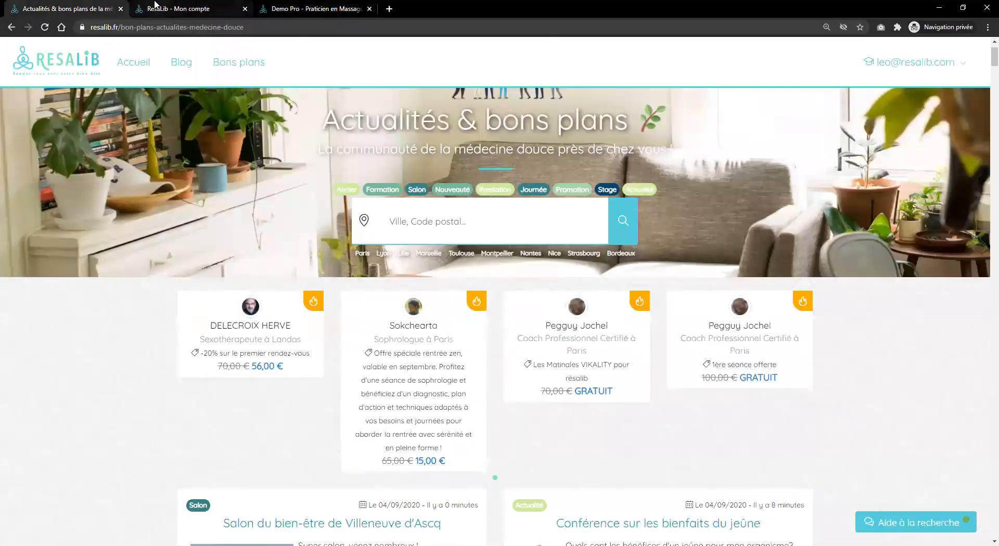
Delete the "Salon du bien-être de Villeneuve d'Ascq" news item from the practitioner account's Communication page
click(164, 6)
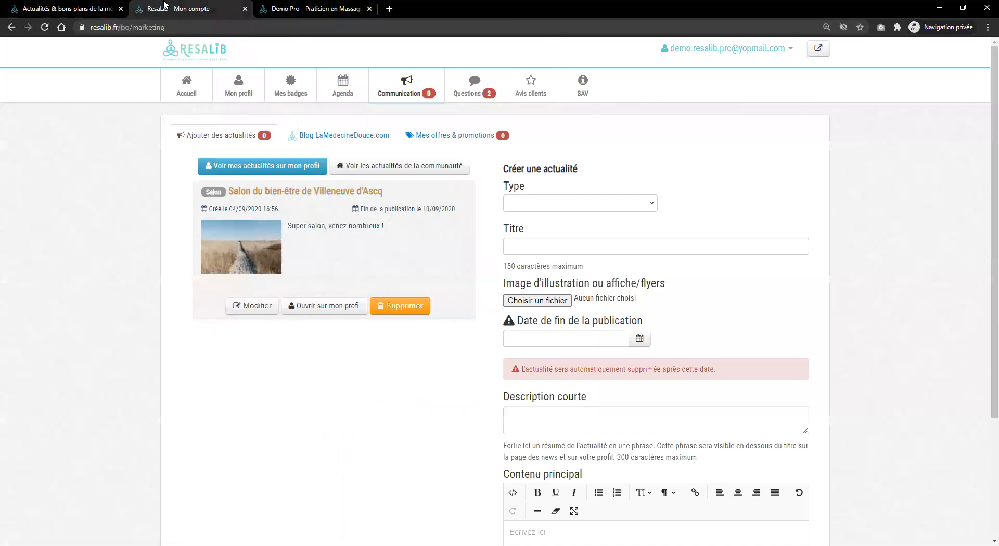
click(411, 313)
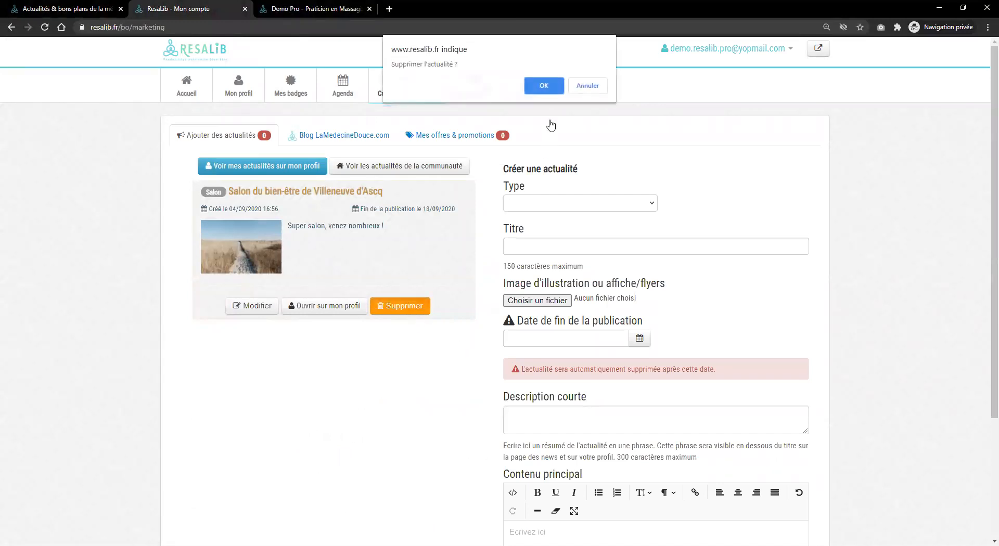
click(547, 86)
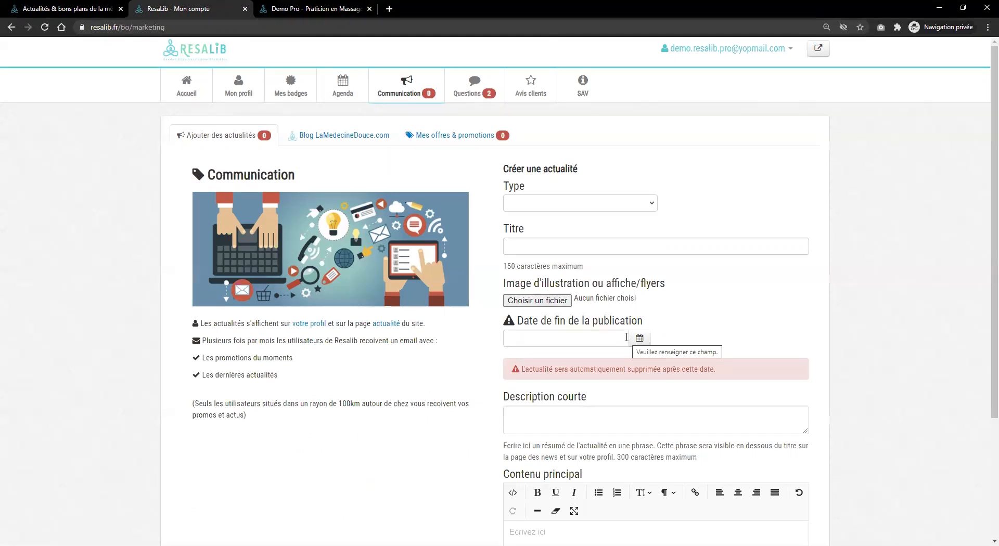
scroll(626, 337, down, 3)
scroll(523, 338, up, 3)
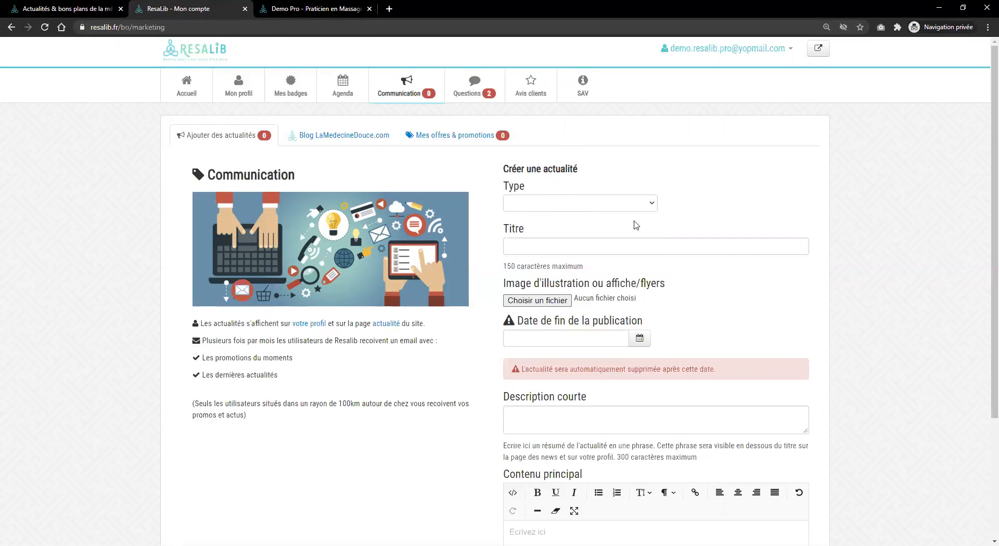
scroll(553, 242, down, 3)
scroll(579, 196, up, 3)
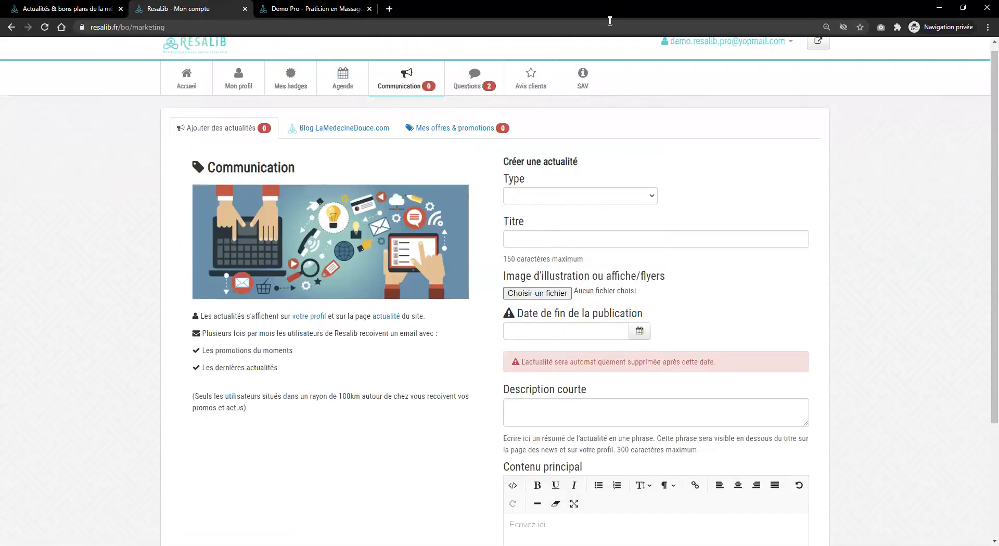